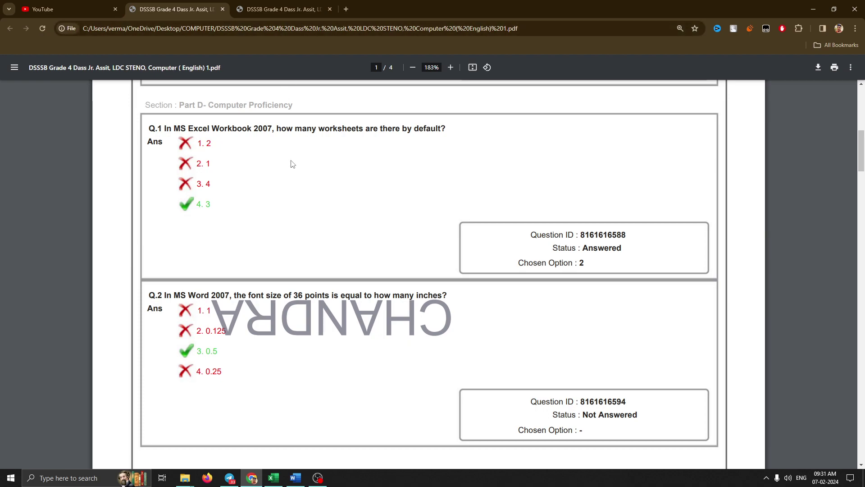
Step: Compare the Hindi and English versions of question 1 on default Excel worksheets in the exam PDFs
left_click(279, 6)
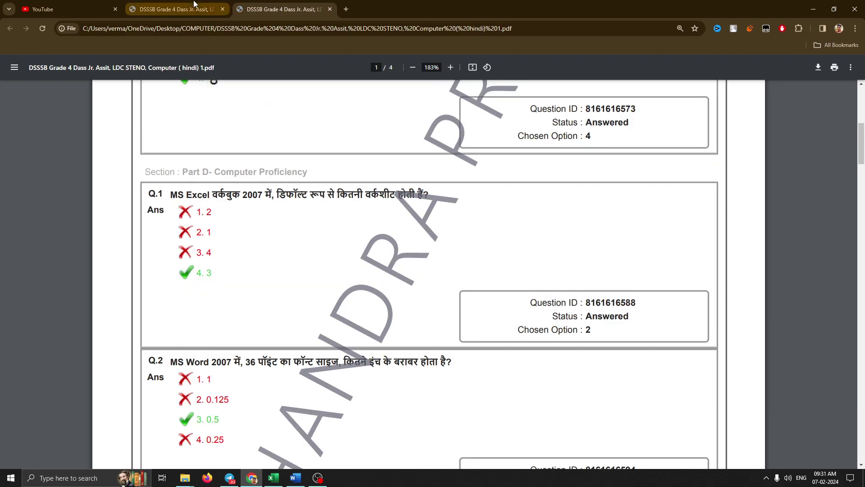
left_click(195, 5)
scroll(316, 218, "up", 1)
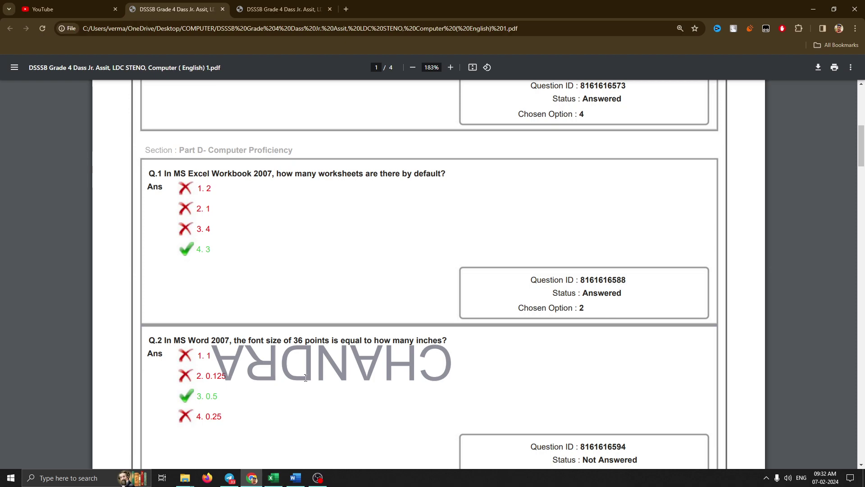
Step: Launch Excel with the run command "excel", bring the Book1 workbook forward and close the extra Book2 start window
key("super+r")
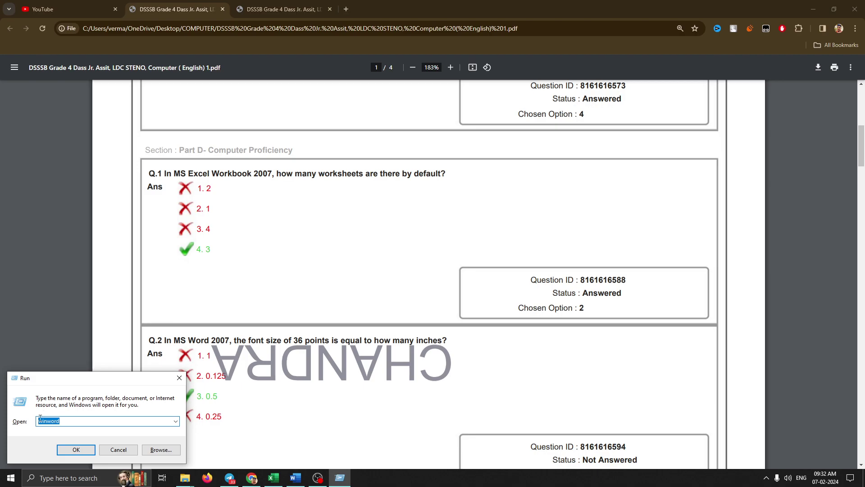
type("excel")
left_click(78, 448)
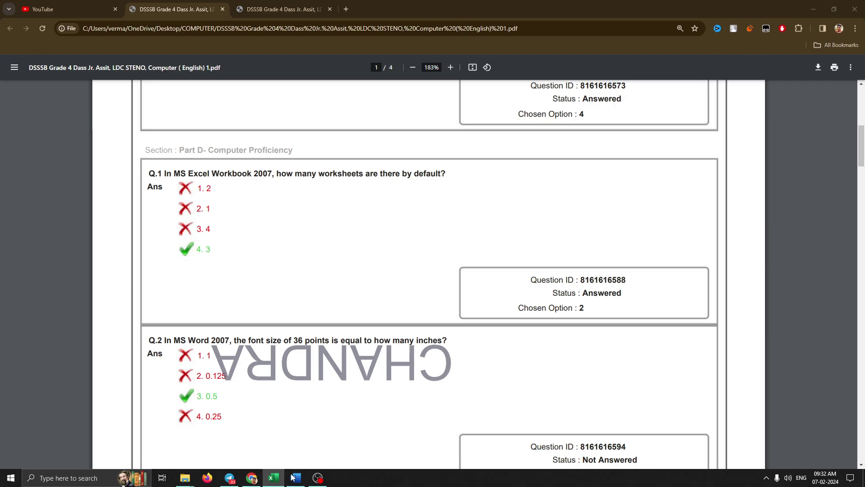
left_click(275, 479)
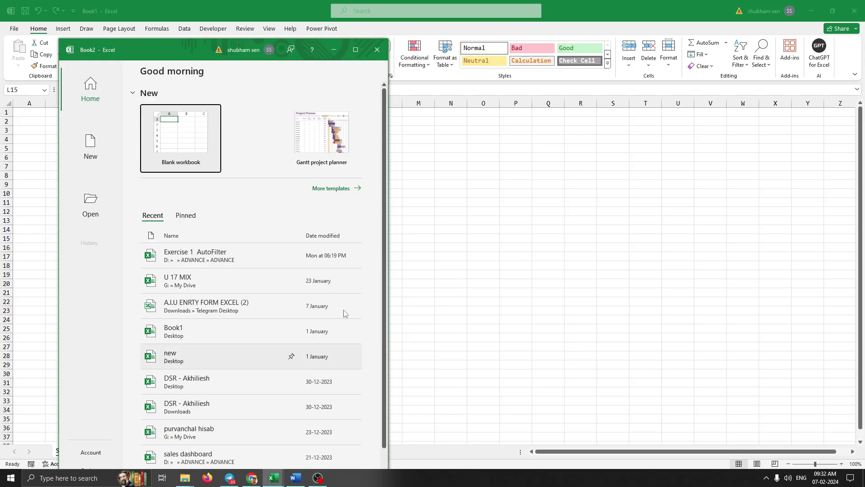
left_click(378, 50)
left_click(405, 246)
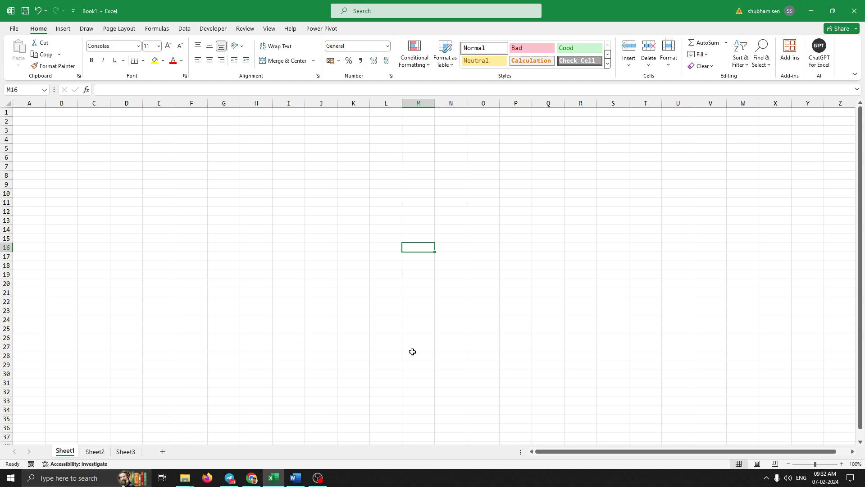
Step: Return to the English exam PDF in the browser and read question 2 on the 36-point font size
key("alt+Tab")
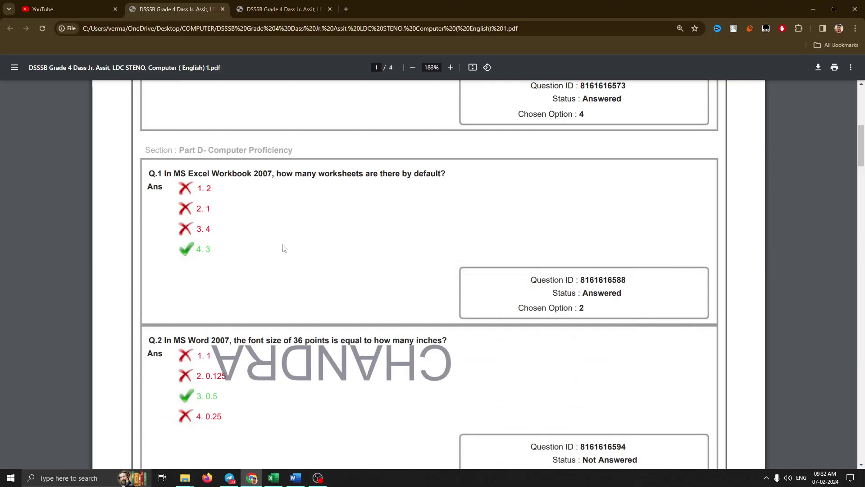
scroll(292, 270, "down", 1)
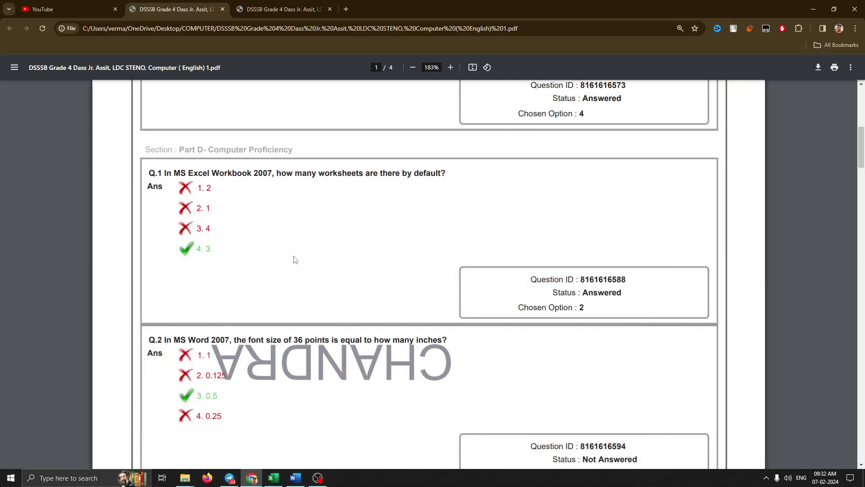
scroll(302, 246, "down", 1)
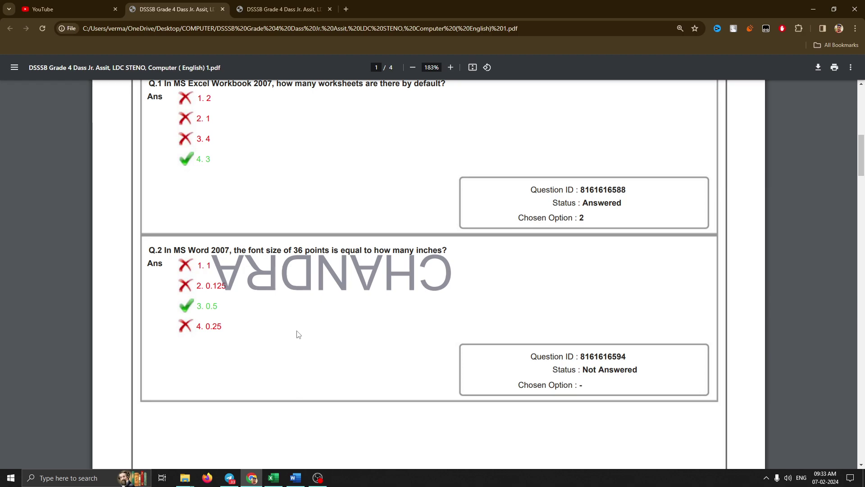
Step: Switch to the blank Word document, enter a sample first name and set its font size to 36
left_click(296, 478)
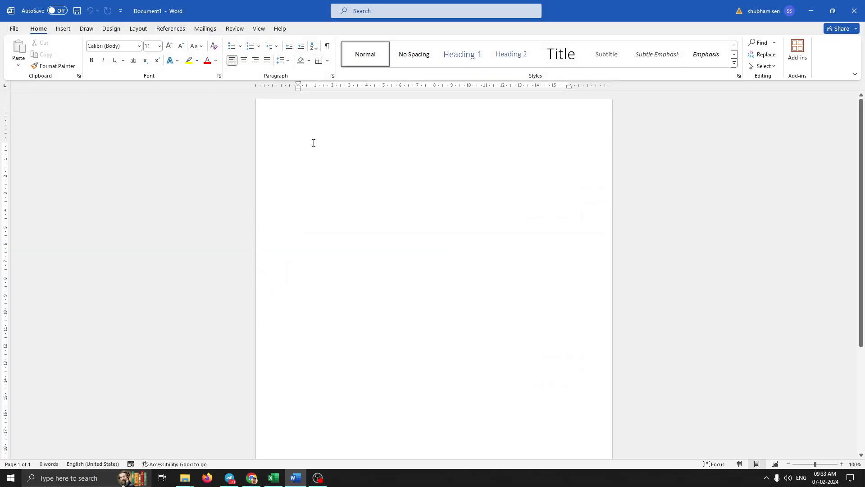
left_click(160, 48)
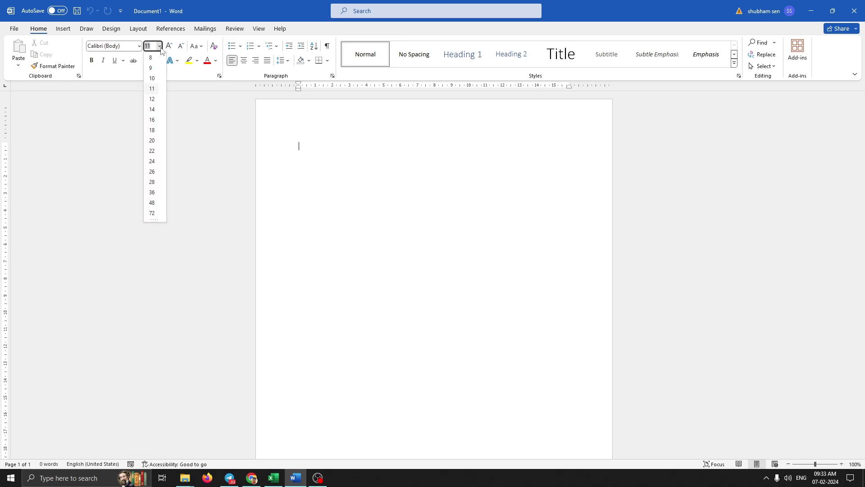
left_click(329, 151)
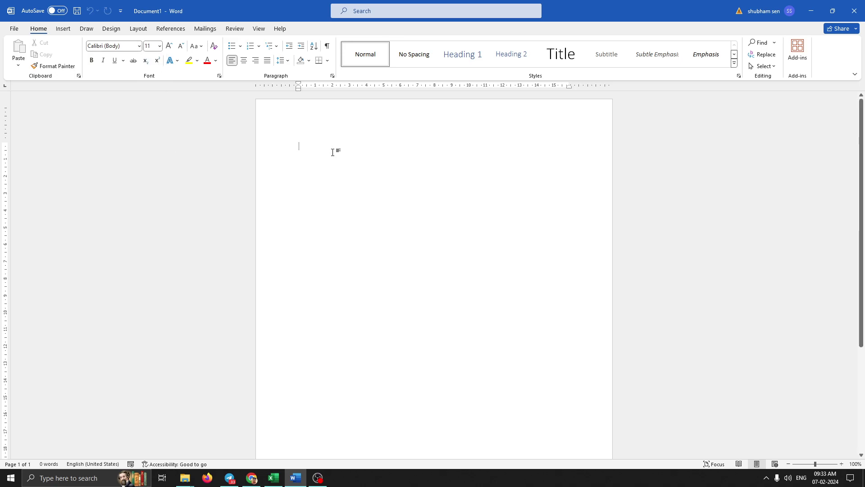
type("subham")
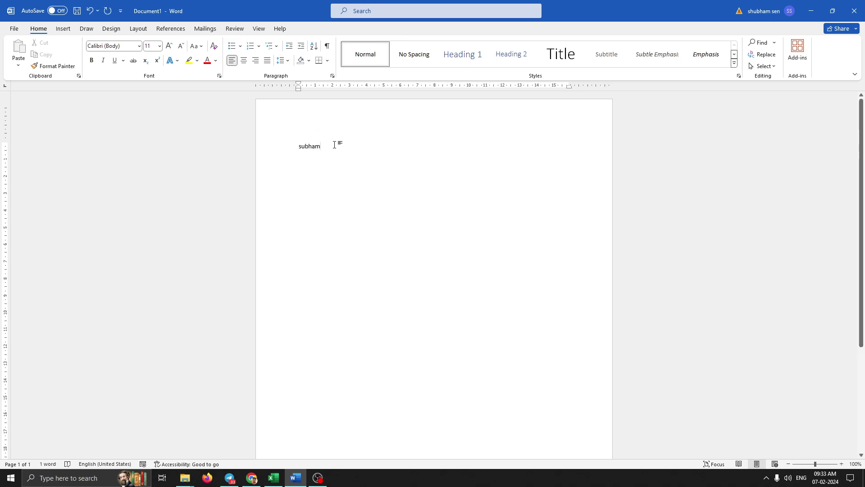
left_click_drag(334, 144, 298, 146)
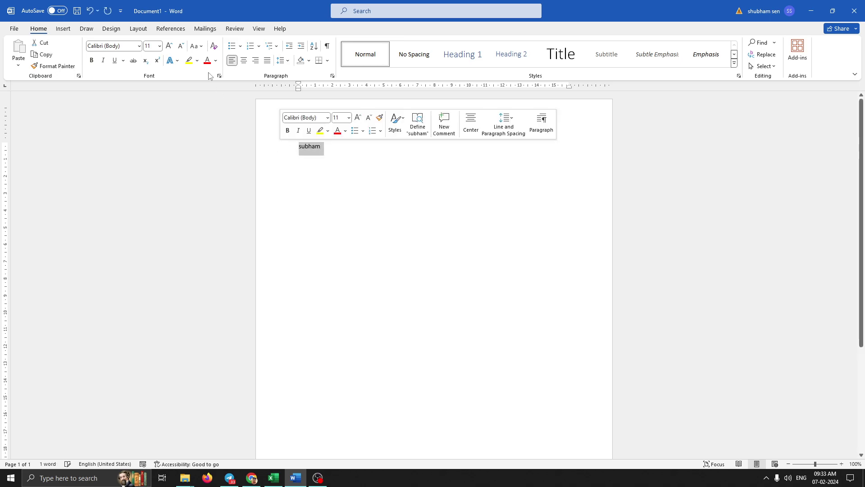
left_click(159, 46)
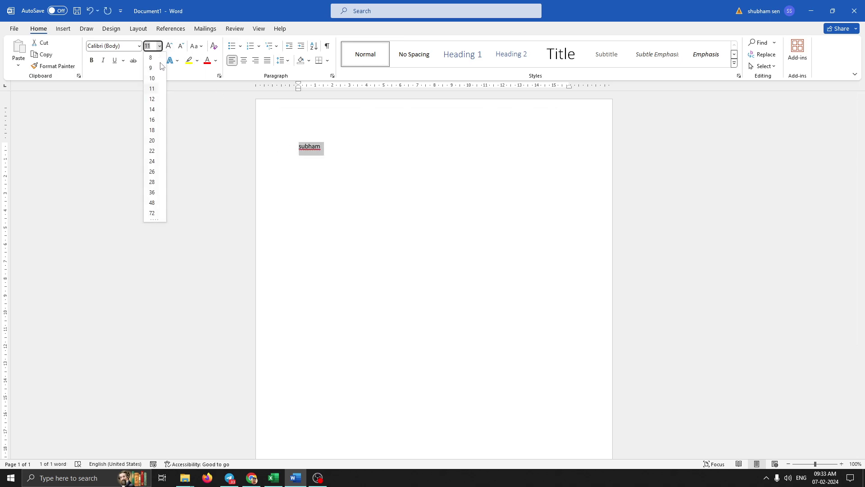
left_click(152, 192)
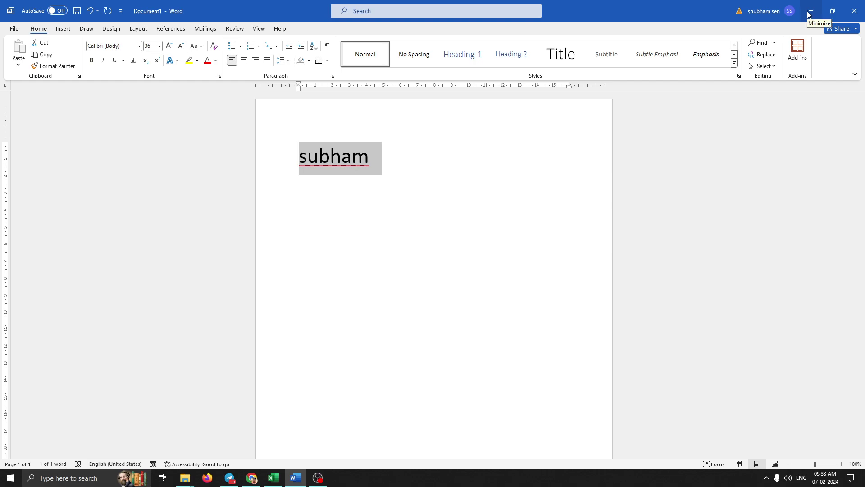
Step: Preview the sample word at size 72 without applying it, and return to question 2 in the exam PDF
left_click(160, 45)
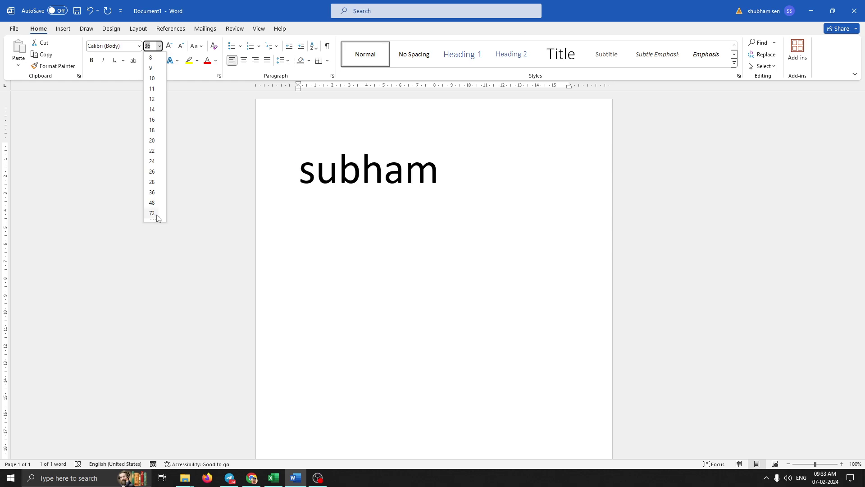
left_click(385, 210)
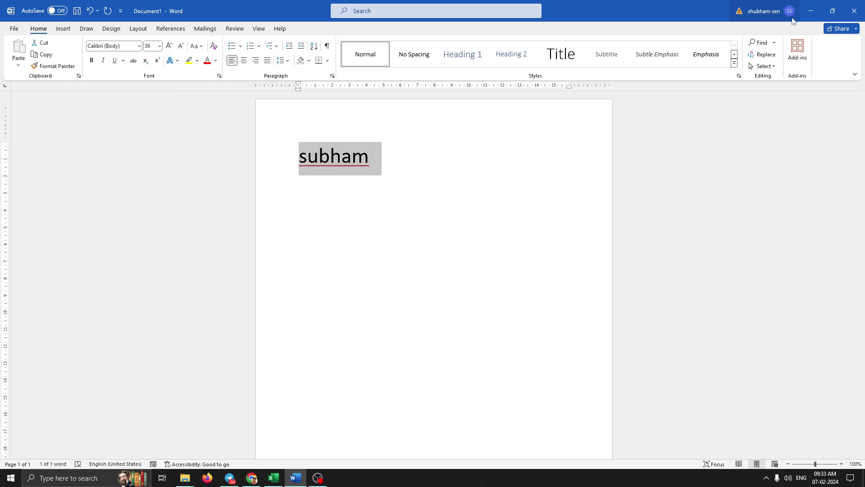
left_click(811, 10)
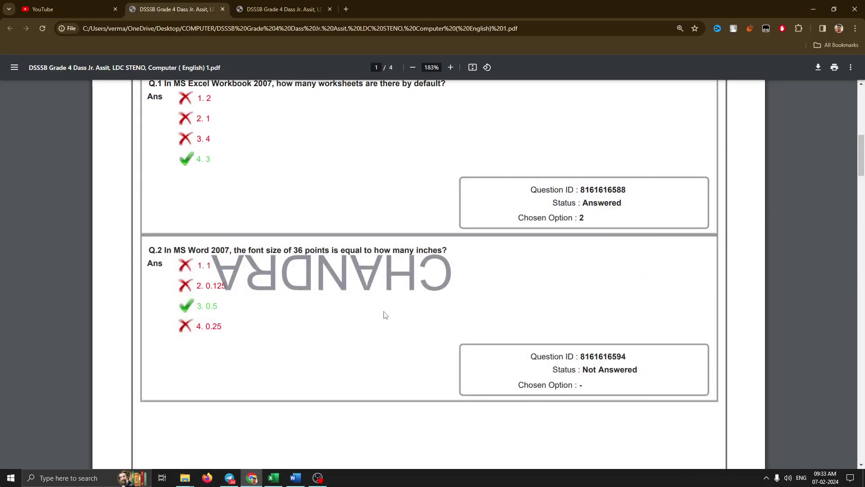
scroll(385, 315, "down", 3)
scroll(386, 309, "up", 1)
Step: Switch back to Word and delete the sample word from the document
left_click(295, 478)
left_click(384, 176)
left_click(289, 163)
key("BackSpace")
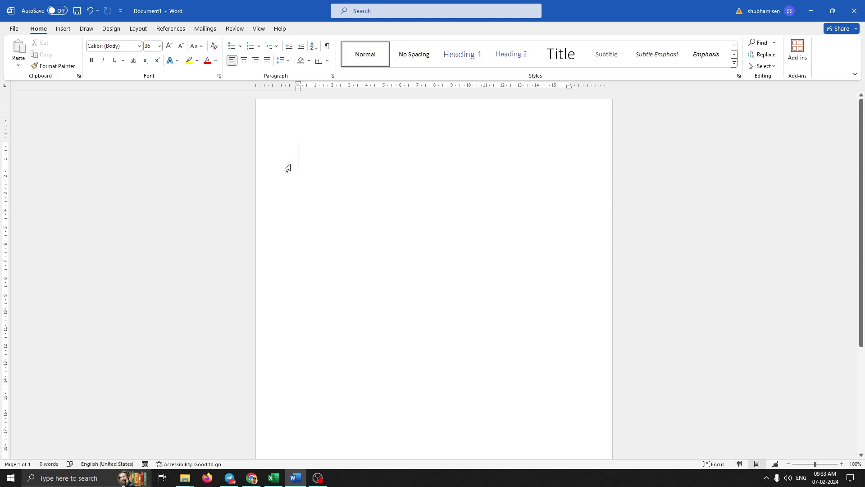
Step: Set the font size to 72 and enter the letter "a" on the empty page
left_click(159, 46)
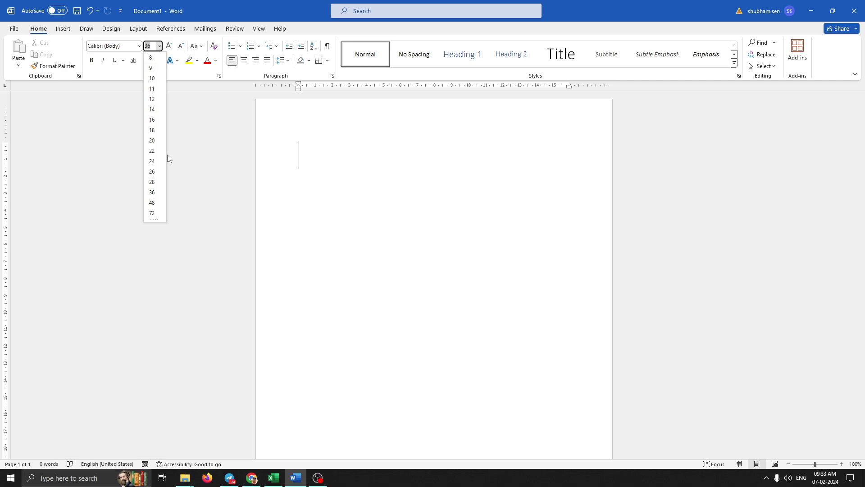
left_click(154, 57)
left_click(159, 46)
left_click(156, 214)
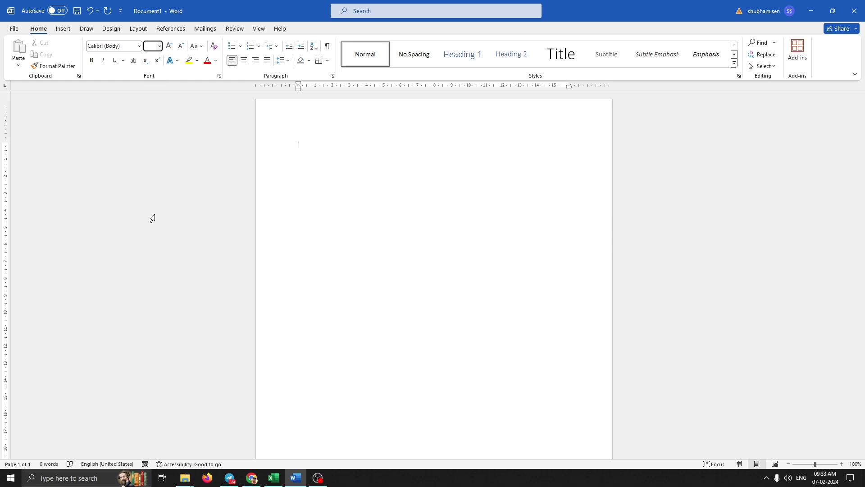
left_click(160, 46)
left_click(319, 158)
type("a")
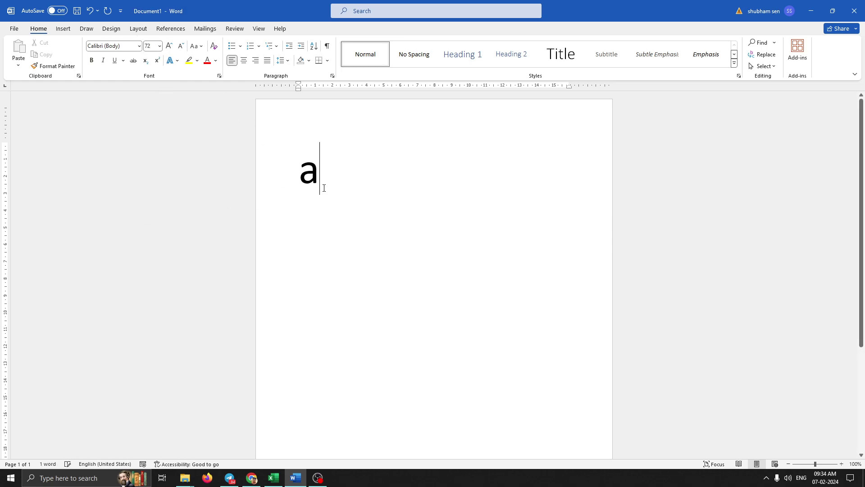
Step: Reduce the letter "a" to font size 8, the smallest size in the preset list
left_click_drag(328, 172, 237, 132)
left_click(160, 46)
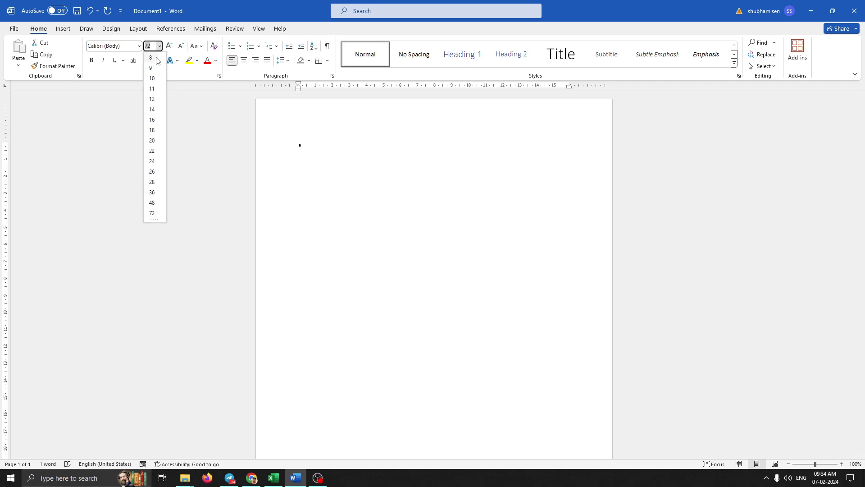
left_click(155, 61)
left_click(323, 157)
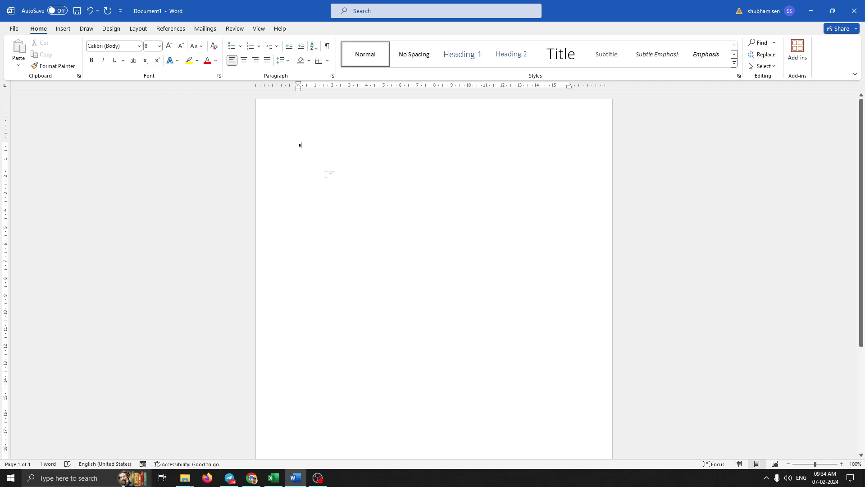
Step: Set the letter "a" to the custom font size 1 and examine it enlarged
scroll(328, 175, "up", 10, "ctrl")
left_click_drag(175, 145, 157, 145)
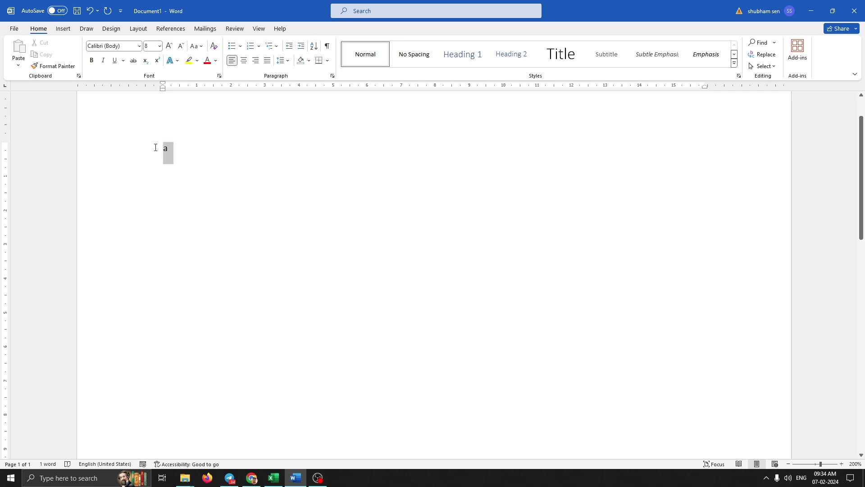
left_click(157, 48)
type("8")
key("BackSpace")
type("1")
key("Return")
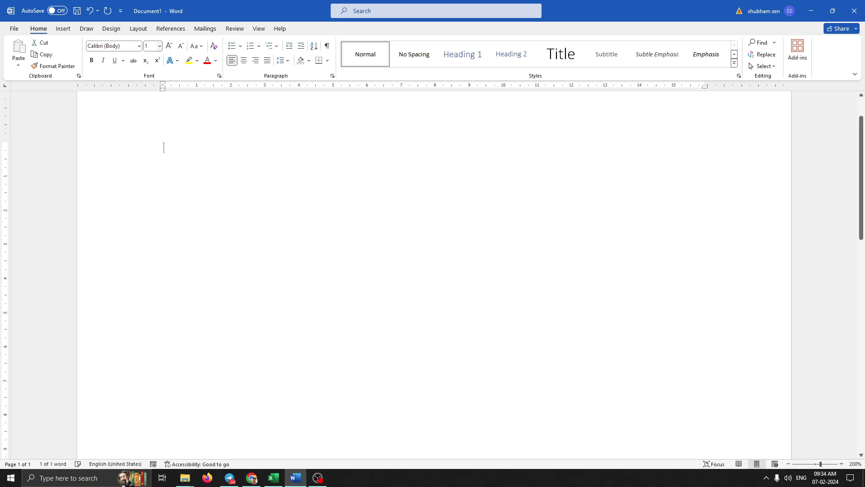
left_click(164, 149)
key("ctrl+a")
scroll(199, 175, "up", 18)
left_click(168, 152)
scroll(190, 207, "down", 4)
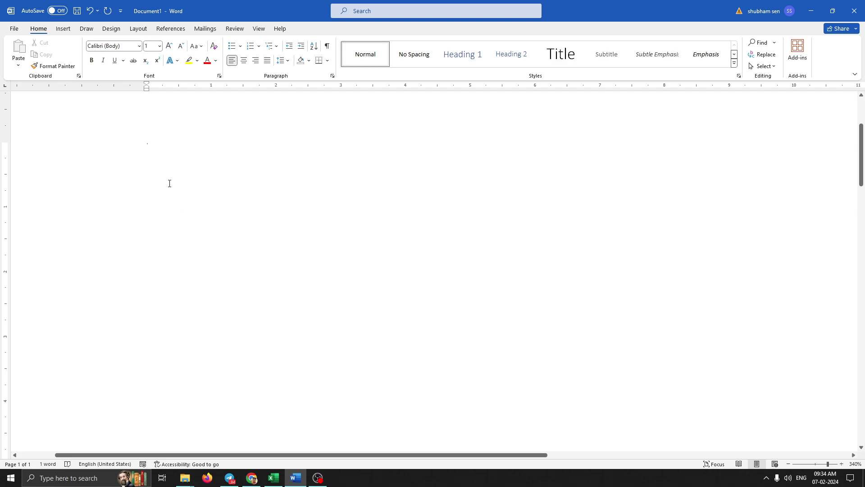
Step: Enlarge the tiny letter "a" to font size 12
left_click(151, 46)
type("8")
left_click_drag(161, 133, 143, 110)
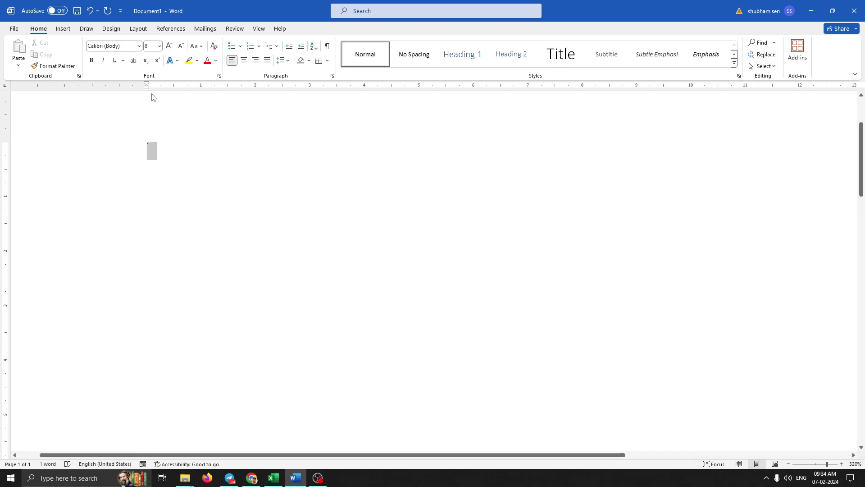
left_click(160, 45)
left_click(153, 99)
left_click(195, 163)
scroll(225, 187, "down", 5)
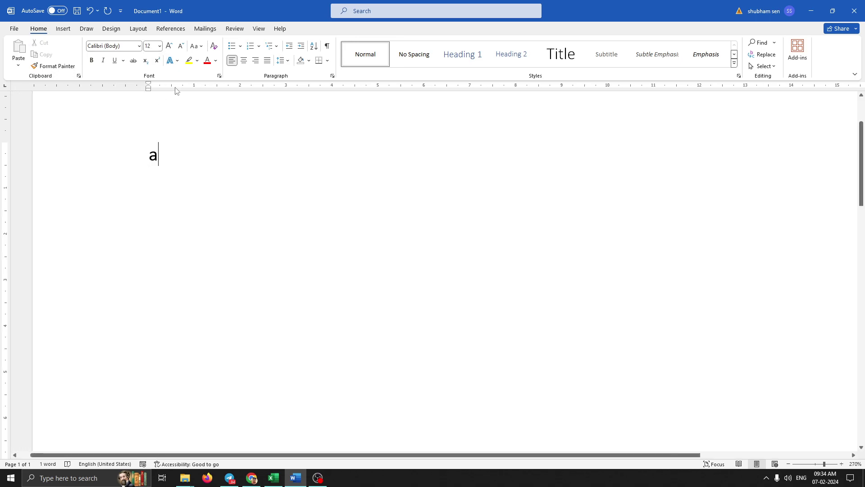
Step: Preview size 72 and try to set the font size to 1639
left_click(160, 46)
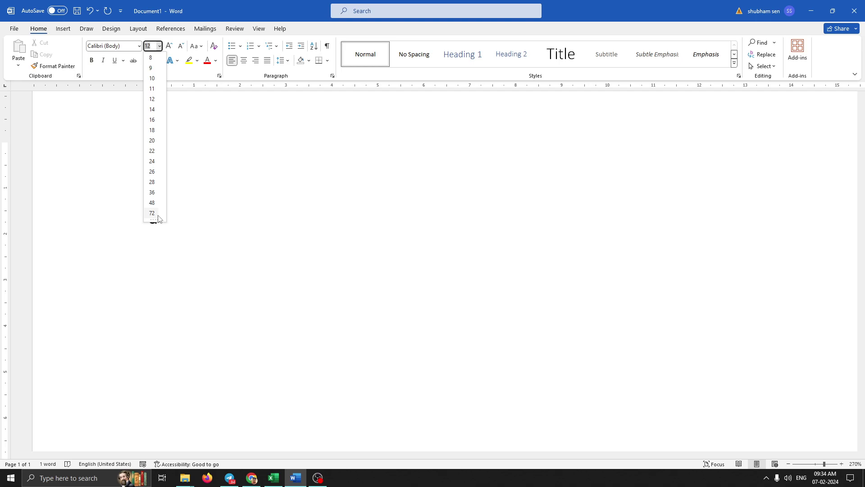
left_click(231, 157)
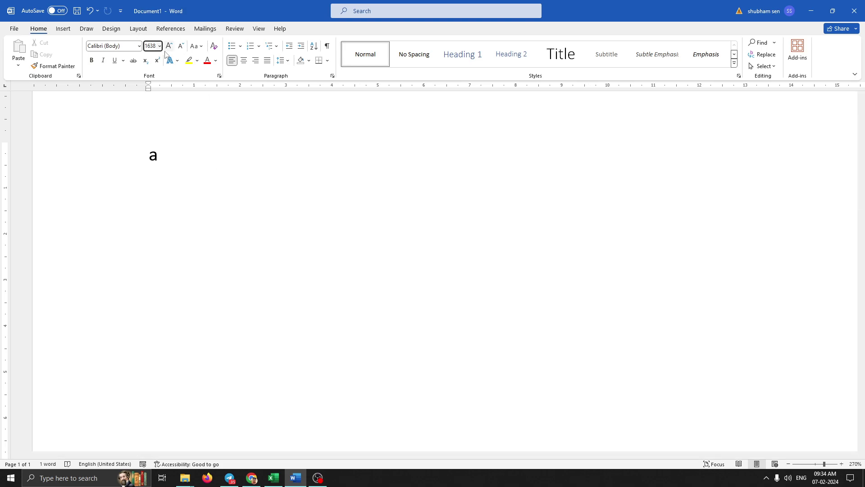
key("BackSpace")
type("9")
key("Return")
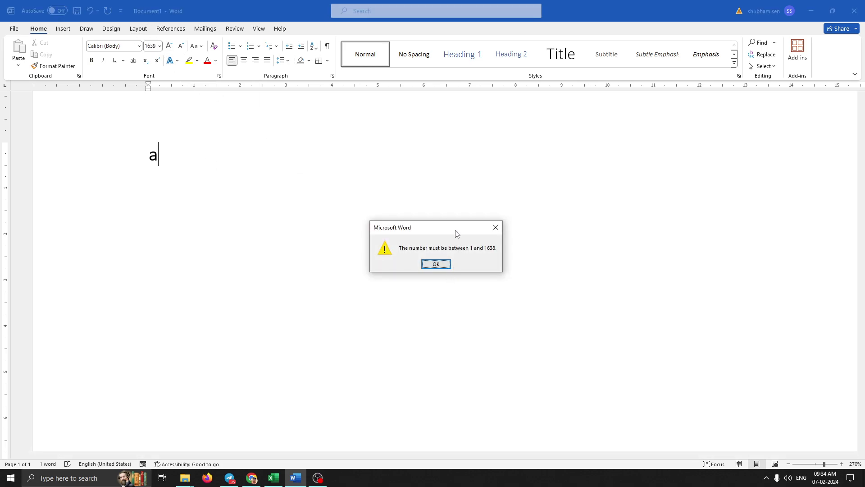
left_click_drag(415, 234, 356, 230)
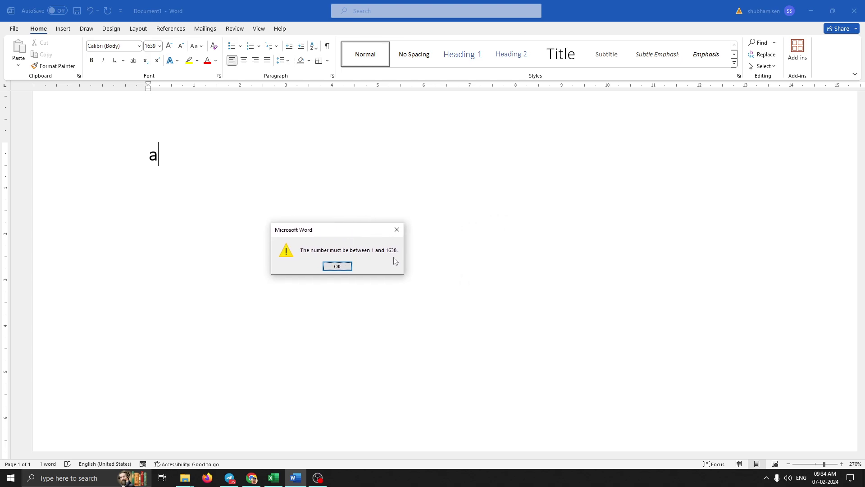
left_click(401, 233)
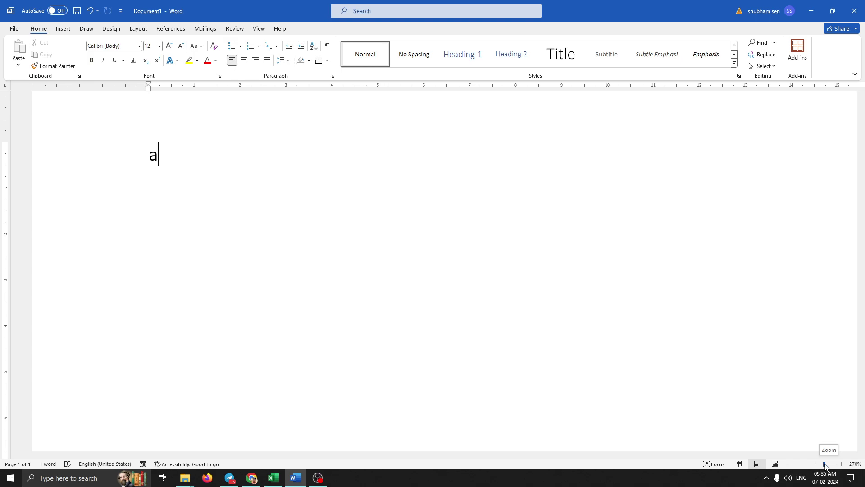
Step: Demonstrate the document's zoom range by zooming out to 10% and in to 500%
left_click_drag(825, 465, 794, 465)
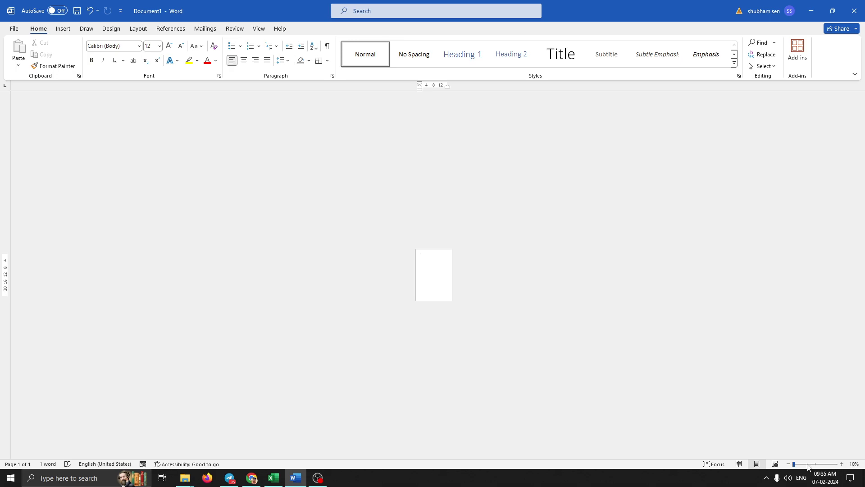
left_click_drag(795, 467, 850, 469)
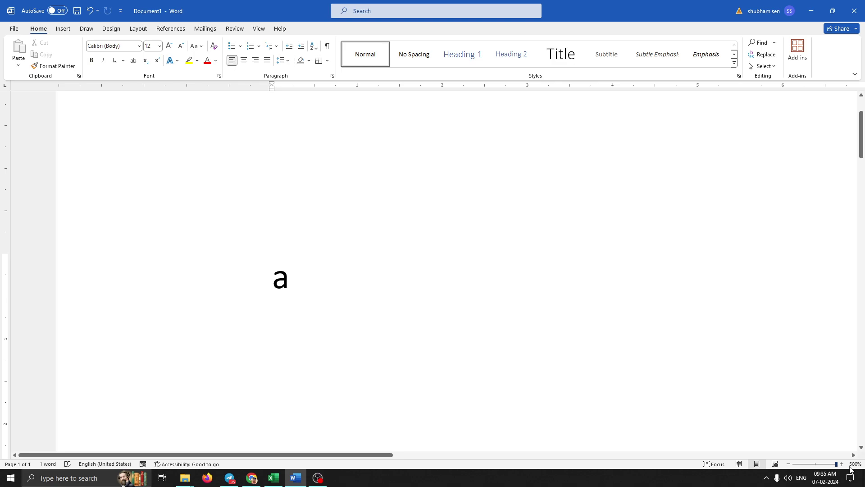
mouse_move(836, 464)
left_mouse_down()
mouse_move(795, 468)
mouse_move(832, 473)
left_mouse_up()
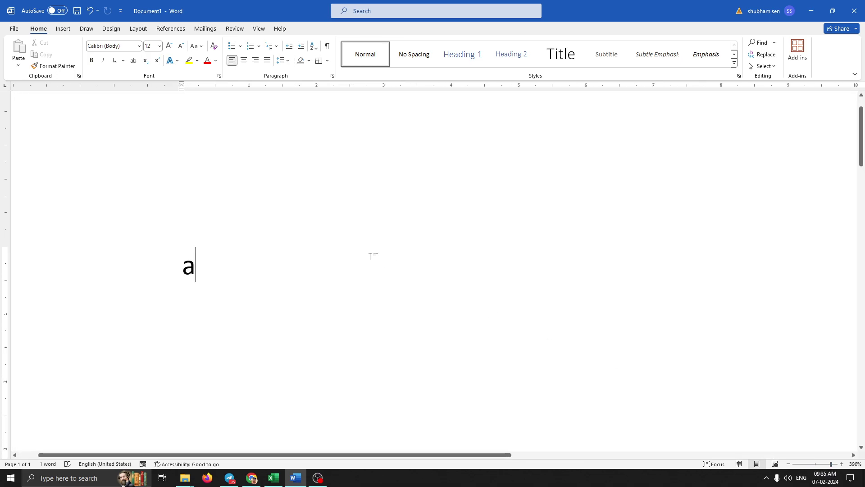
Step: Switch to the exam PDFs in Chrome and read question 3 on MS Word 2007 menu bar options in English and Hindi
left_click(811, 11)
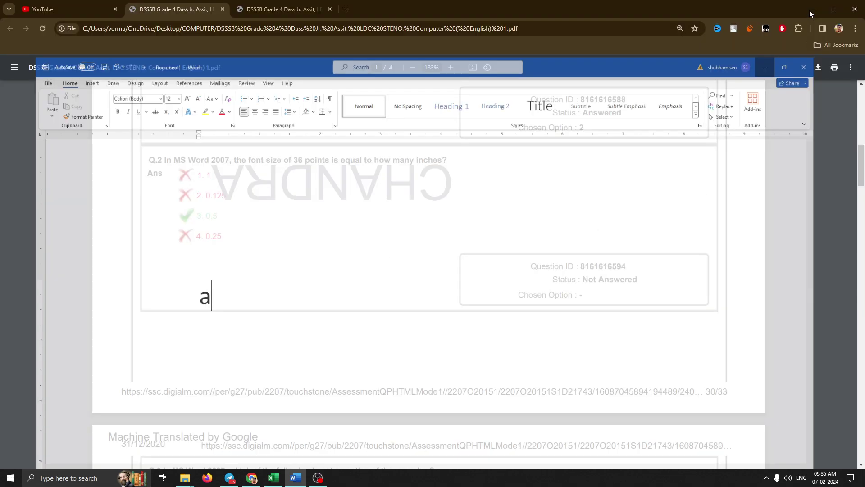
scroll(360, 189, "down", 5)
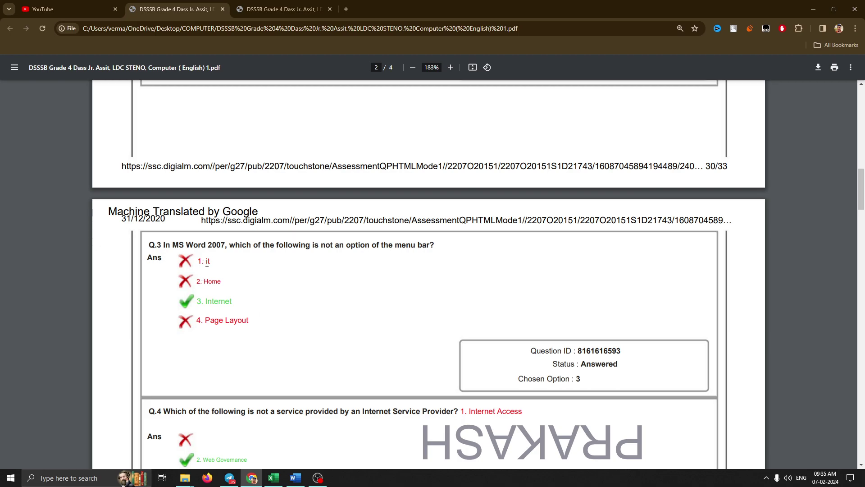
left_click(288, 4)
scroll(208, 321, "down", 10)
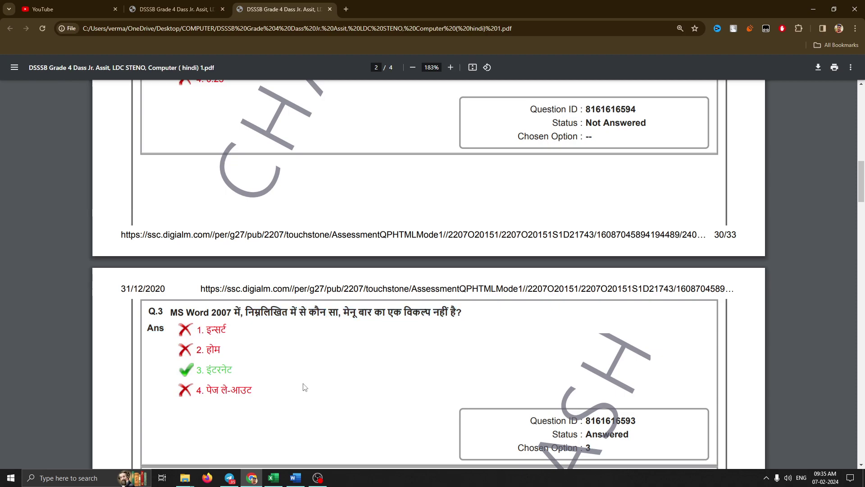
left_click(187, 9)
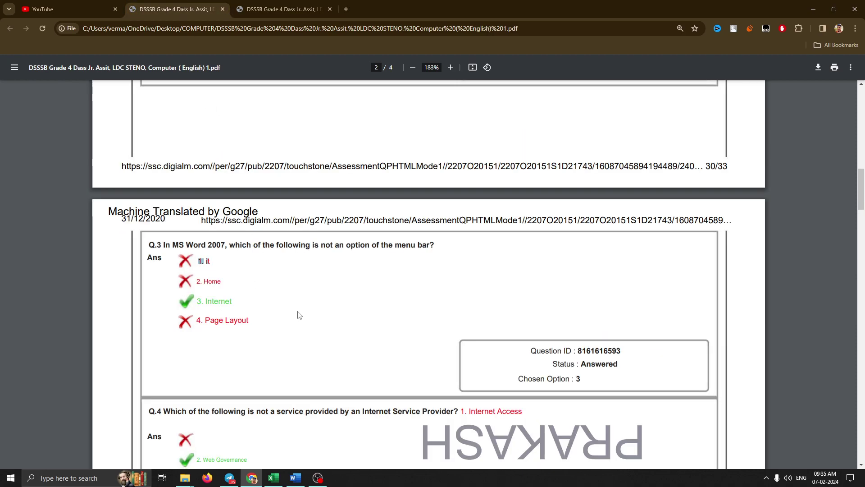
scroll(232, 269, "down", 1)
scroll(232, 268, "down", 1)
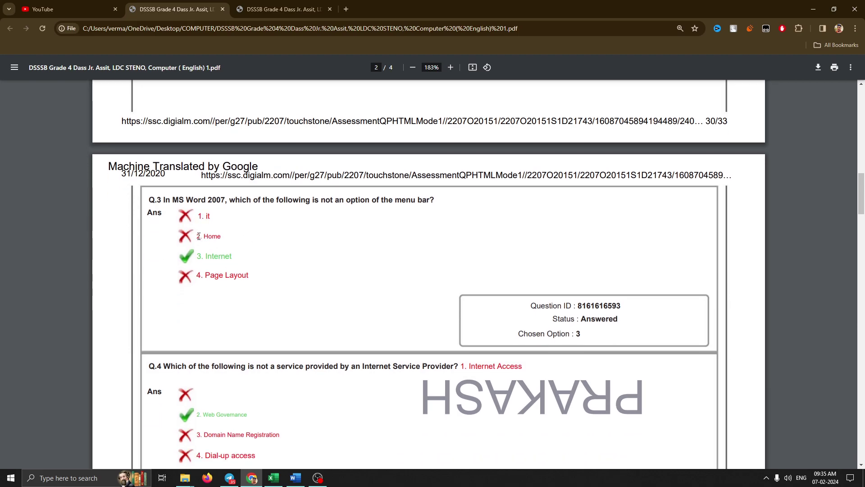
Step: Switch to Word and delete the letter "a" from the document
left_click(297, 478)
left_click(129, 274)
key("BackSpace")
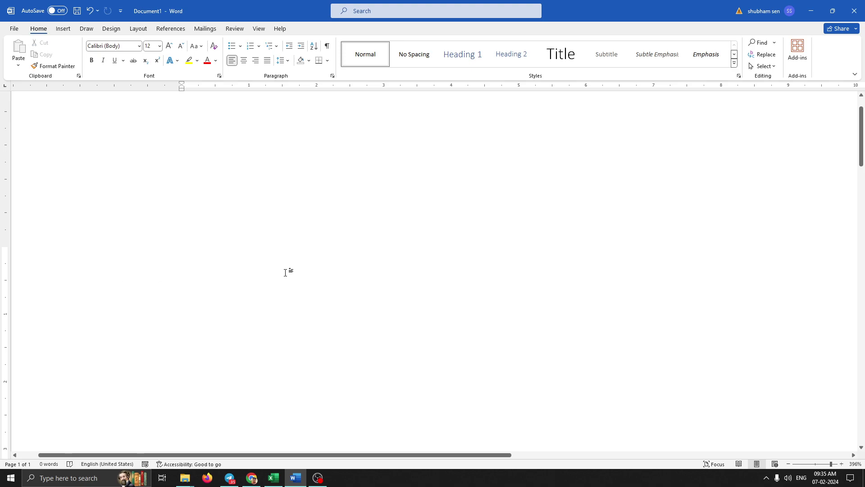
Step: Demonstrate Word's launch command by entering winword in the Windows Run dialog
key("super+r")
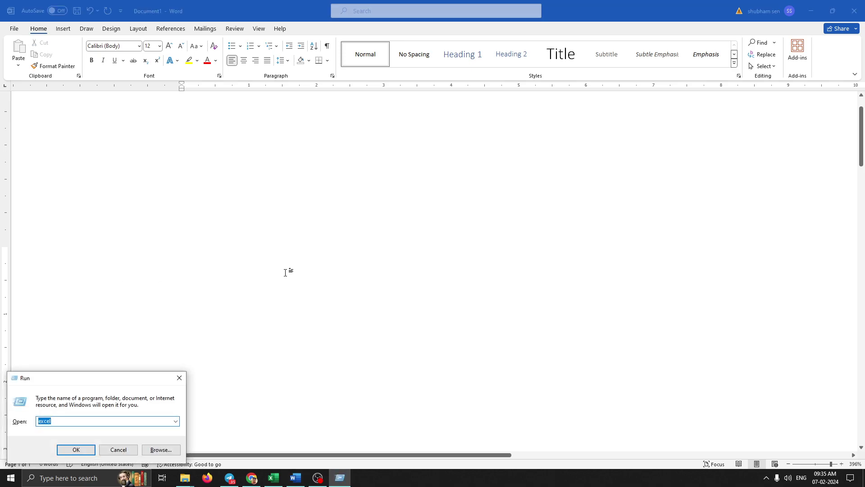
type("winword")
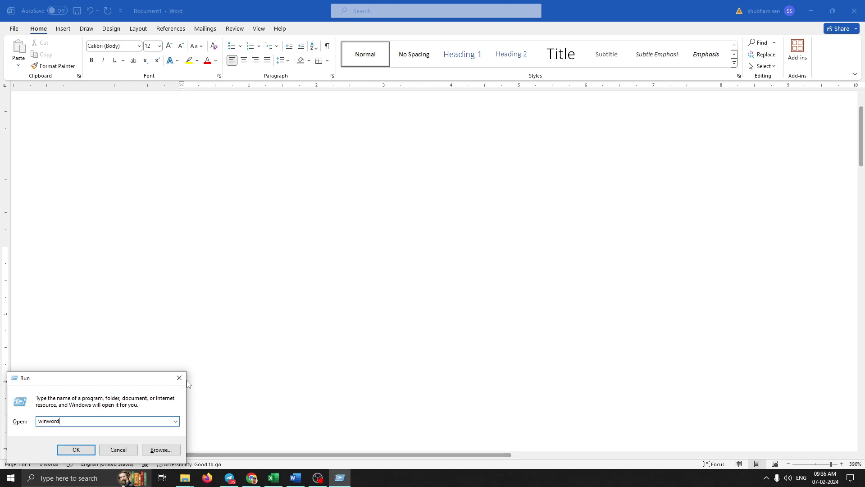
key("Return")
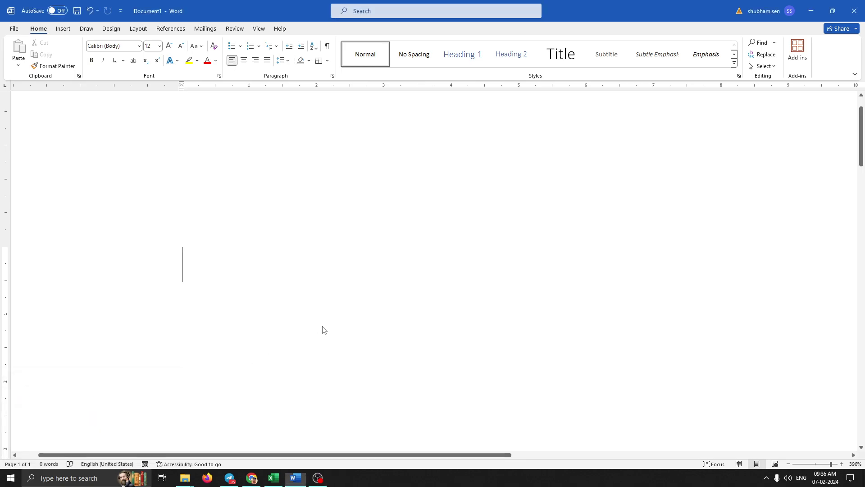
Step: Compare Word's ribbon tabs with the menu bar options listed in question 3 of the English exam PDF
scroll(338, 303, "down", 9)
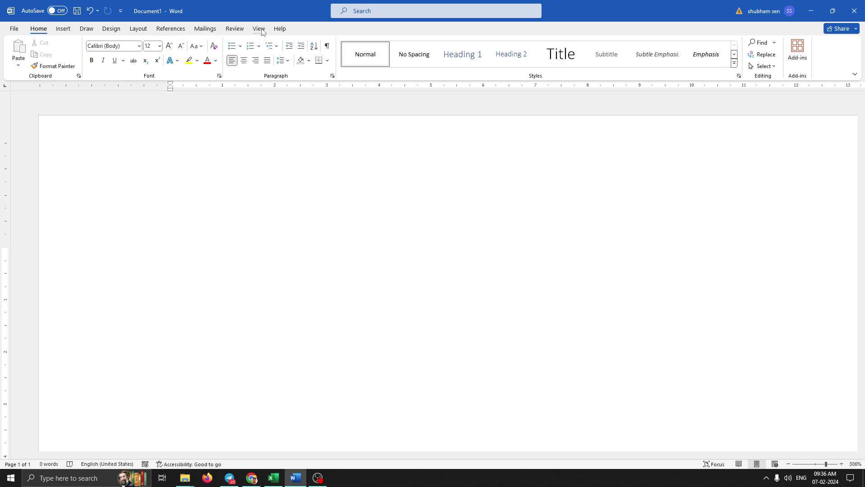
left_click(252, 478)
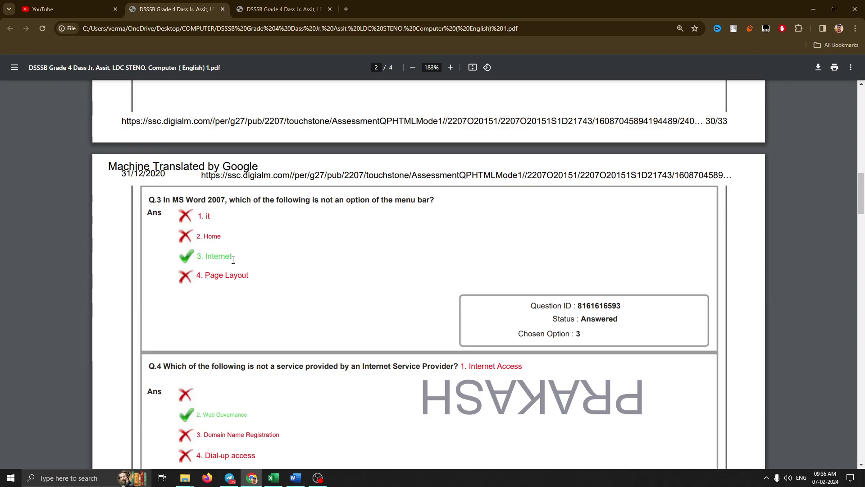
left_click(295, 477)
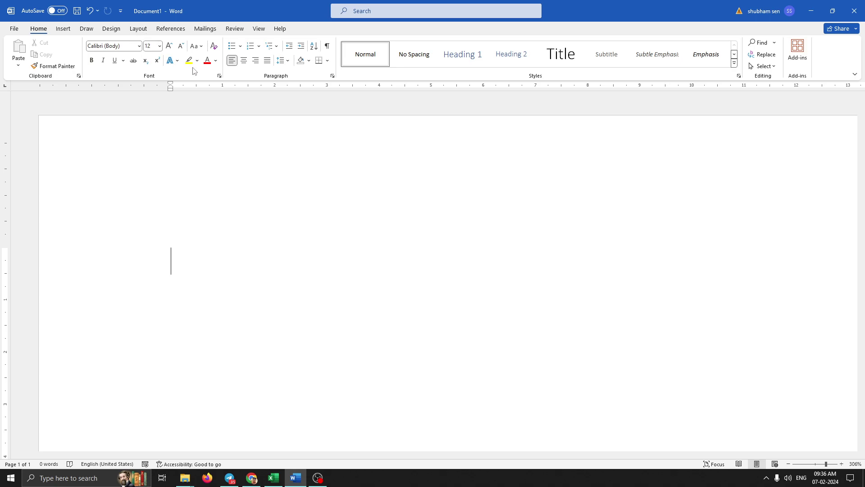
scroll(221, 198, "down", 1)
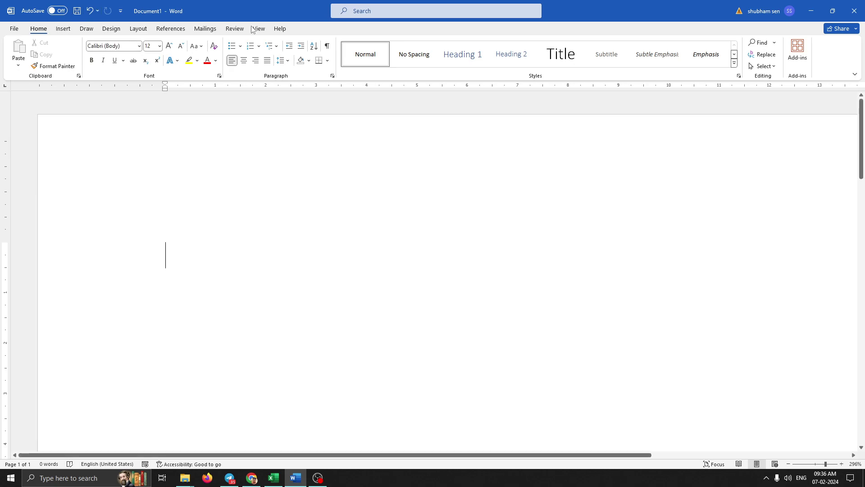
double_click(38, 31)
left_click(39, 32)
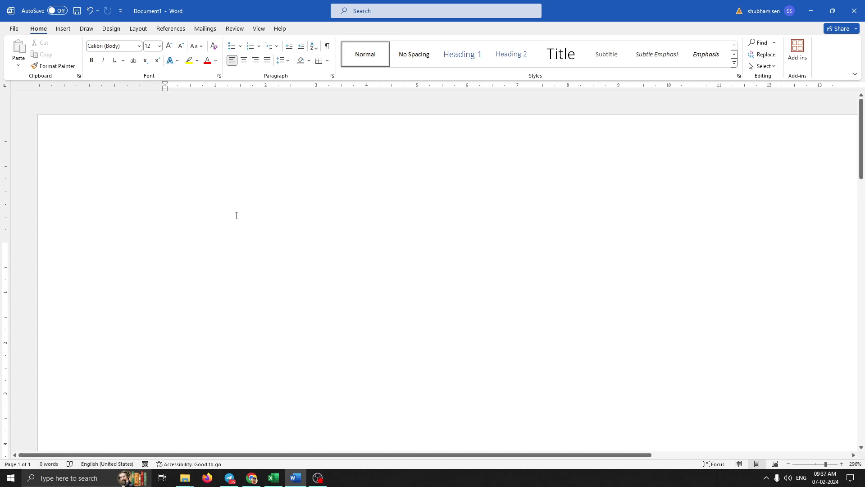
Step: Generate sample paragraphs in the empty Word document with =rand()
scroll(257, 215, "down", 4)
type("rand()")
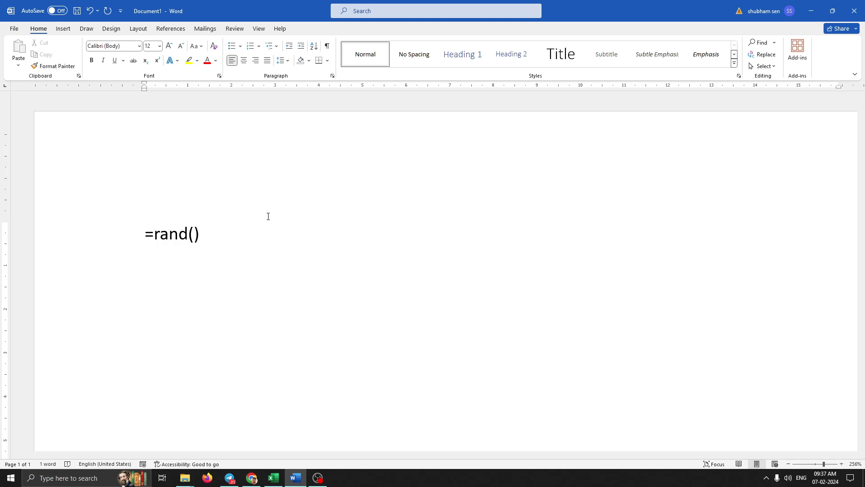
key("Return")
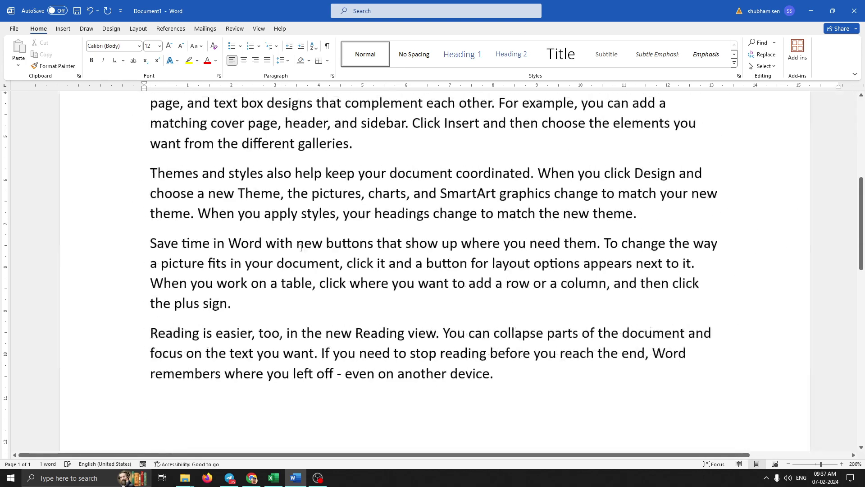
scroll(305, 245, "down", 11)
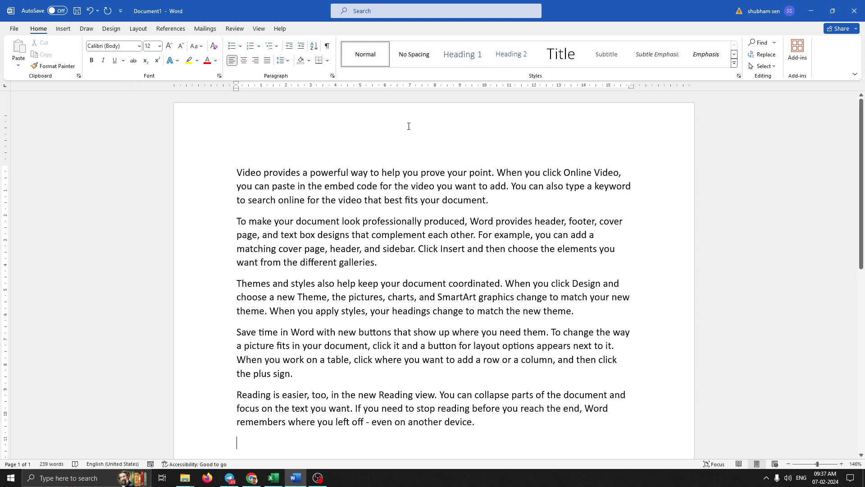
Step: Make the first paragraph's text from "Video provides" through "keyword to search online for t" bold, italic and underlined
left_click_drag(249, 159, 325, 201)
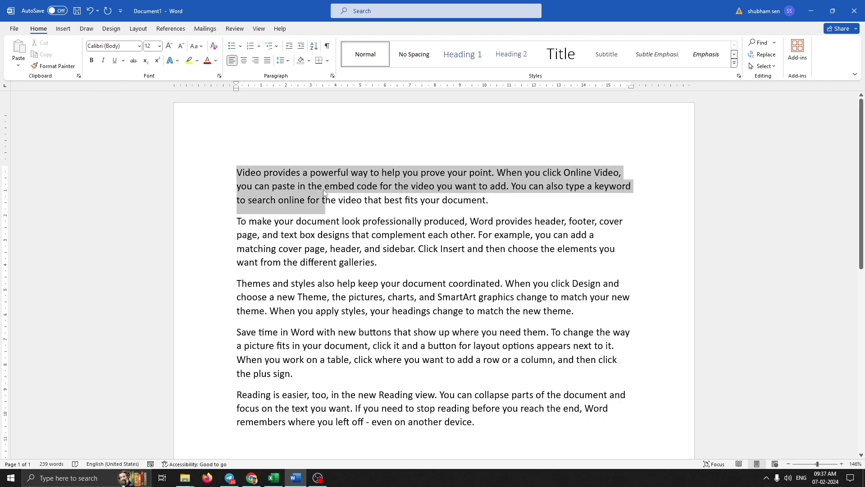
left_click(91, 60)
left_click(103, 60)
left_click(114, 60)
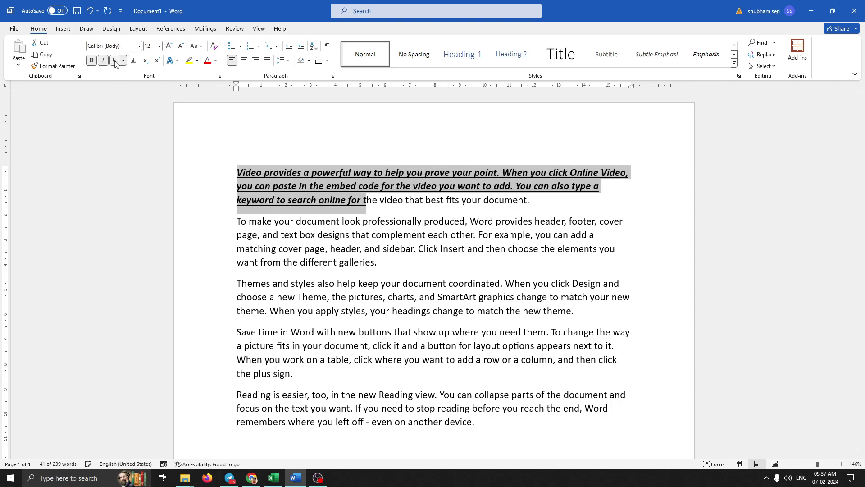
left_click(367, 235)
Step: Make the second paragraph's last line, "want from the different galleries.", bold, italic and underlined
left_click_drag(391, 265, 235, 264)
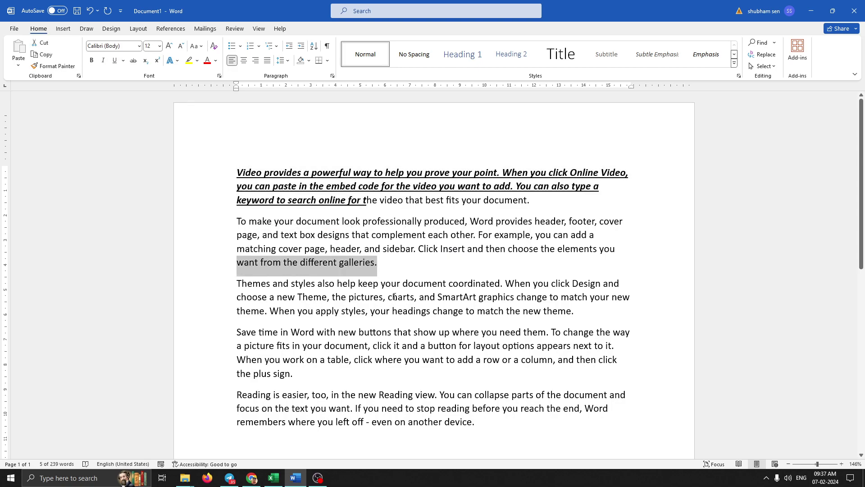
key("ctrl+b")
key("ctrl+i")
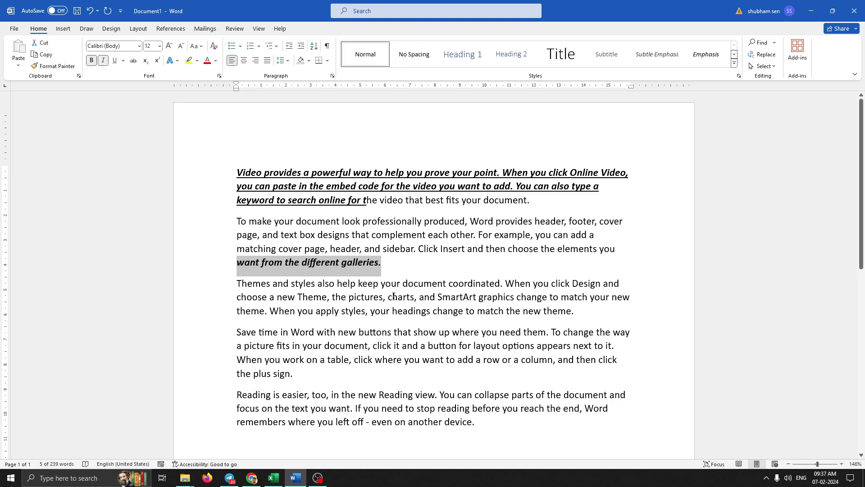
key("ctrl+u")
left_click(599, 297)
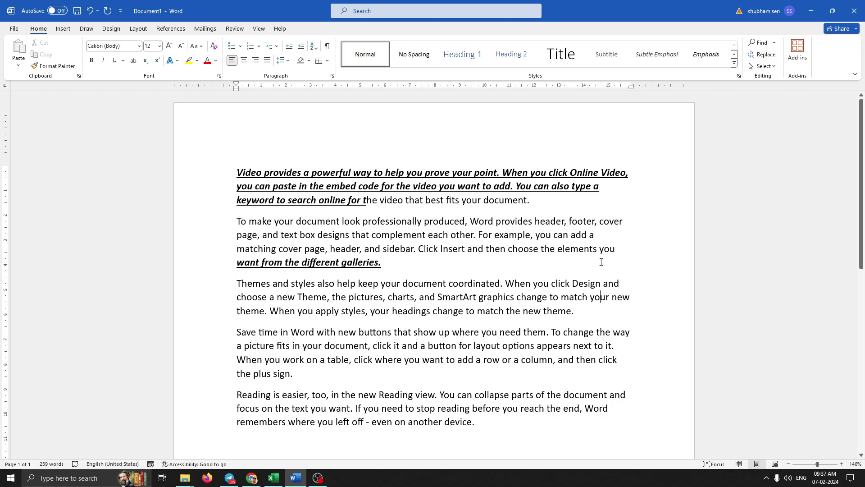
Step: Return to the English exam PDF and read question 4, highlighting the phrase "Internet Service Provider"
left_click(816, 13)
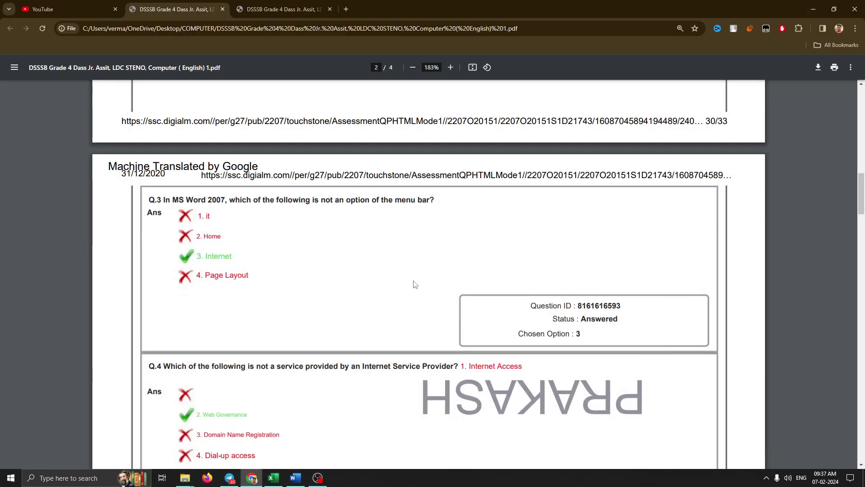
scroll(415, 285, "down", 2)
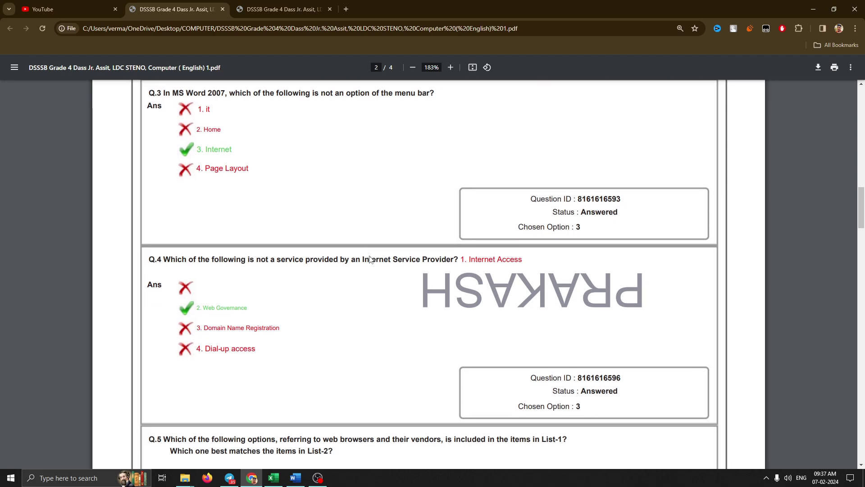
scroll(370, 259, "down", 1)
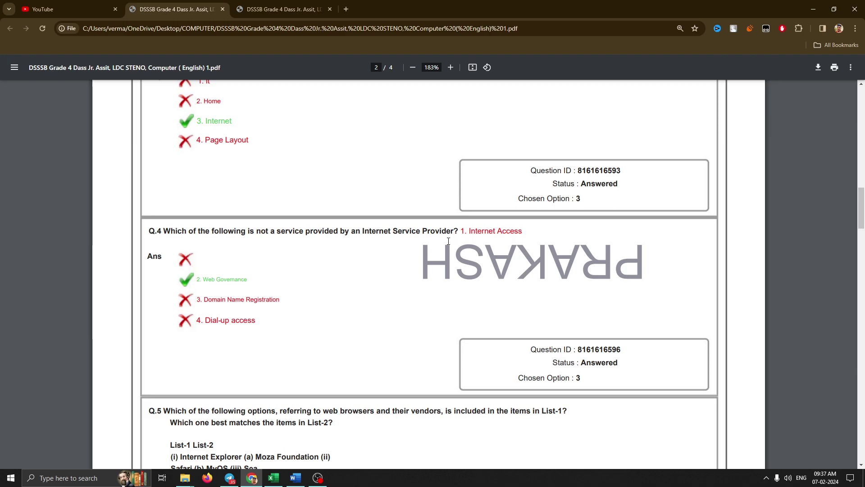
left_click_drag(364, 231, 449, 235)
left_click(359, 303)
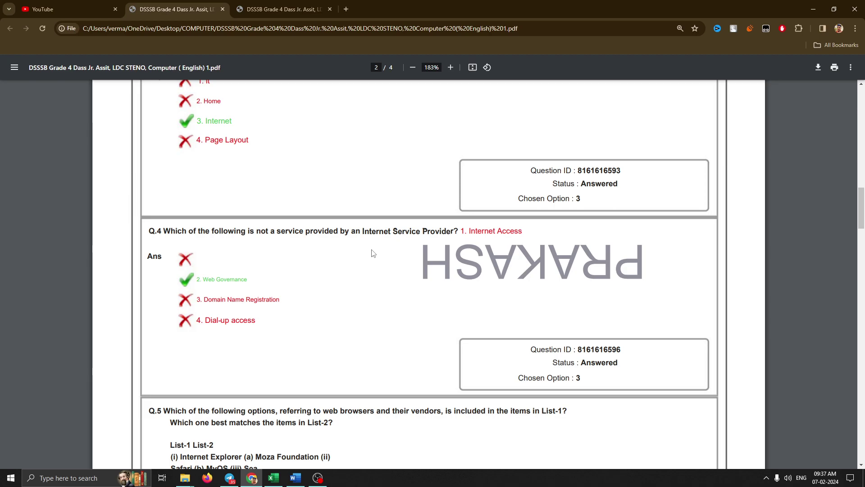